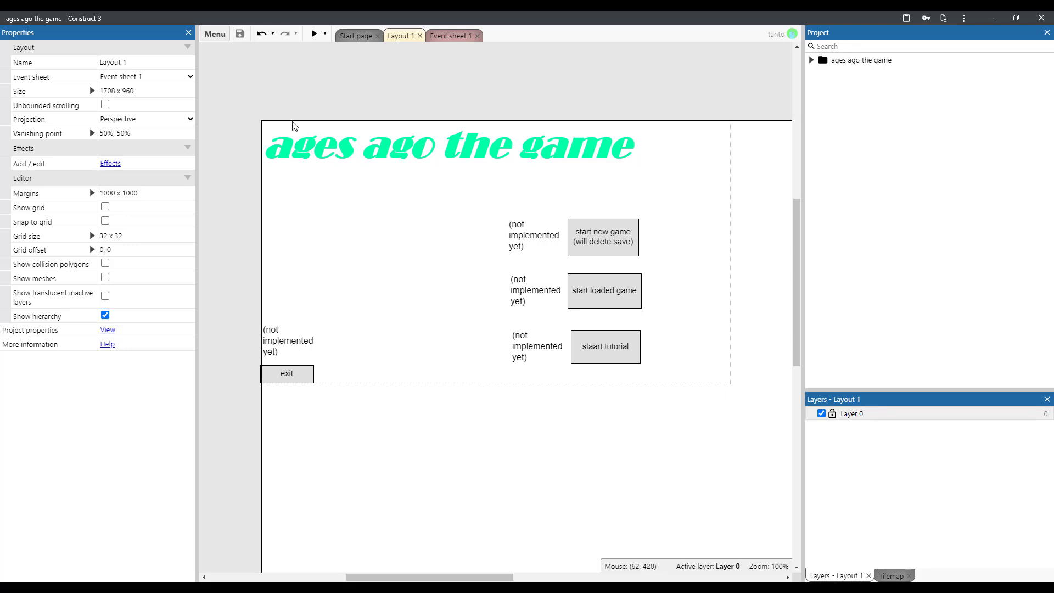
Step: Preview the game full-screen twice, checking the event sheet between runs
left_click(313, 34)
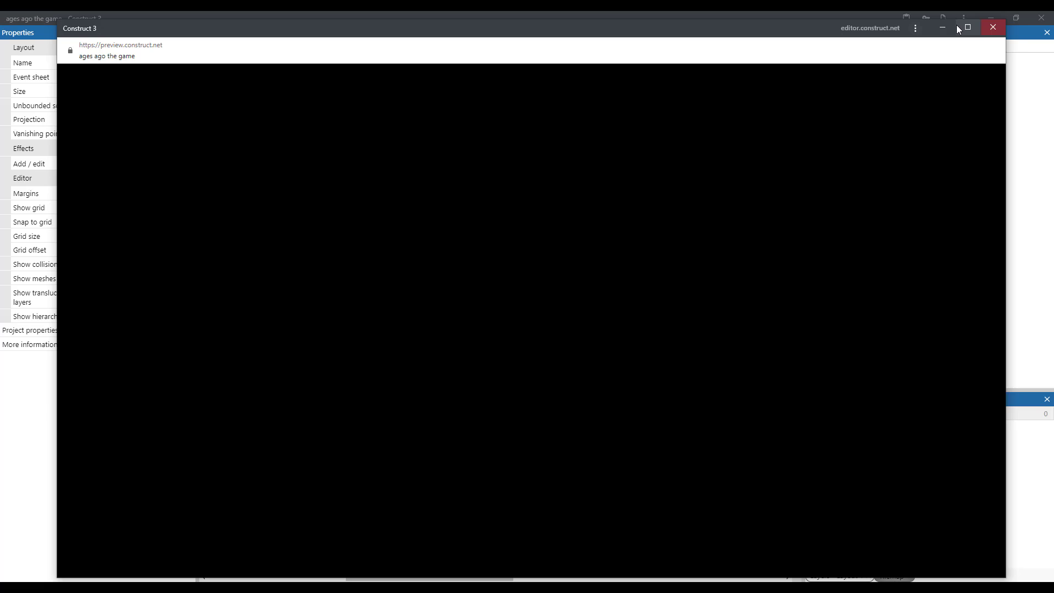
left_click(957, 25)
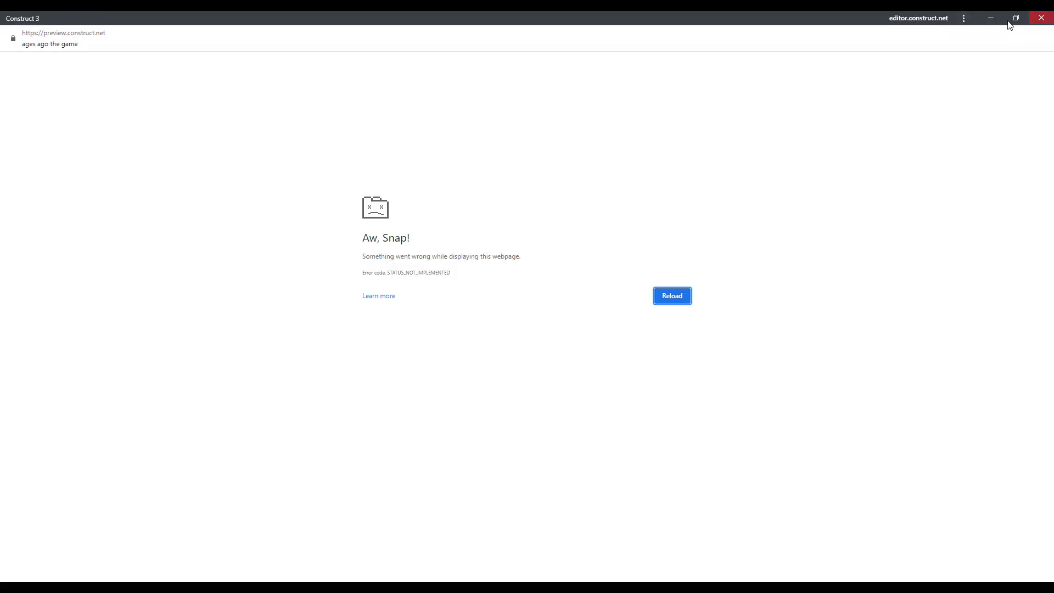
left_click(1041, 18)
left_click(451, 36)
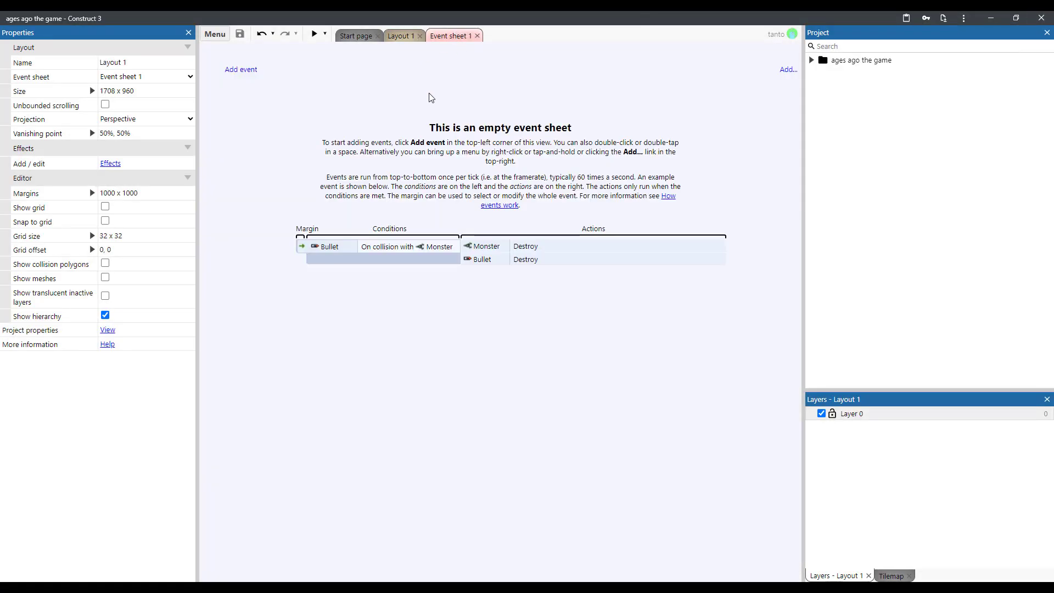
left_click(399, 35)
left_click(314, 34)
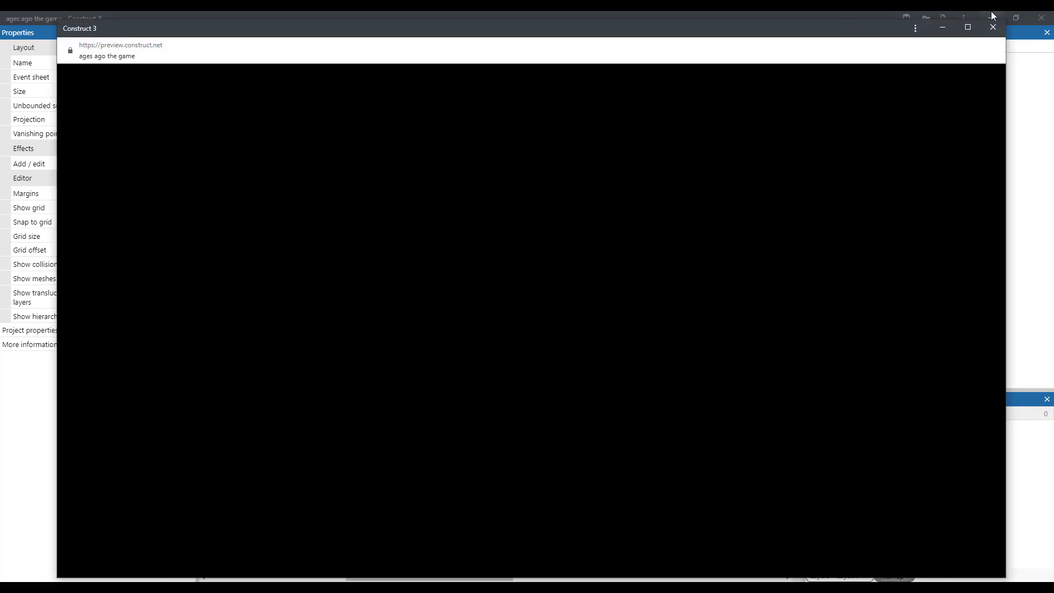
left_click(967, 28)
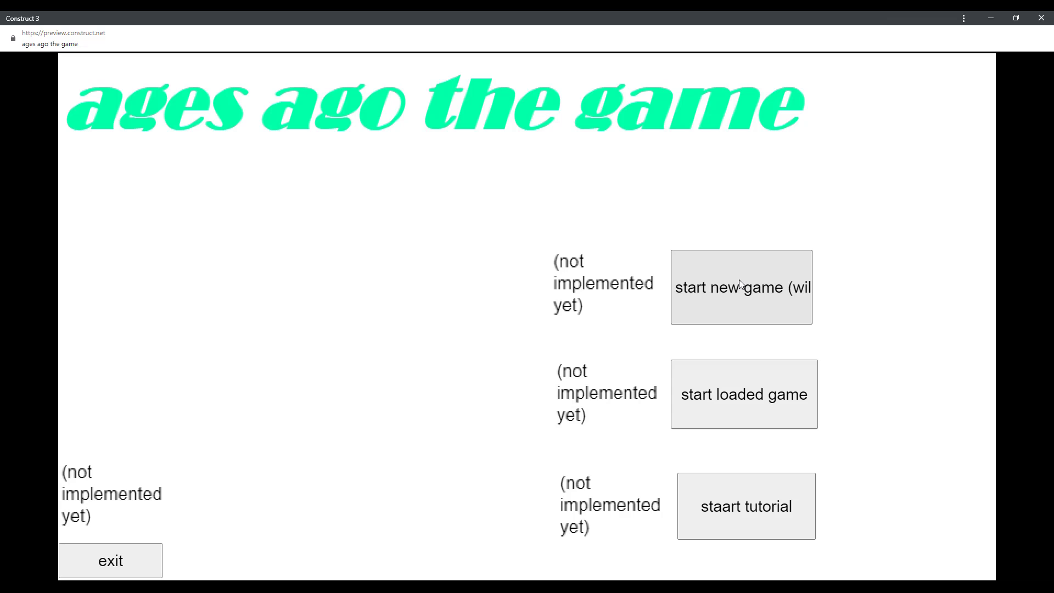
left_click(1041, 18)
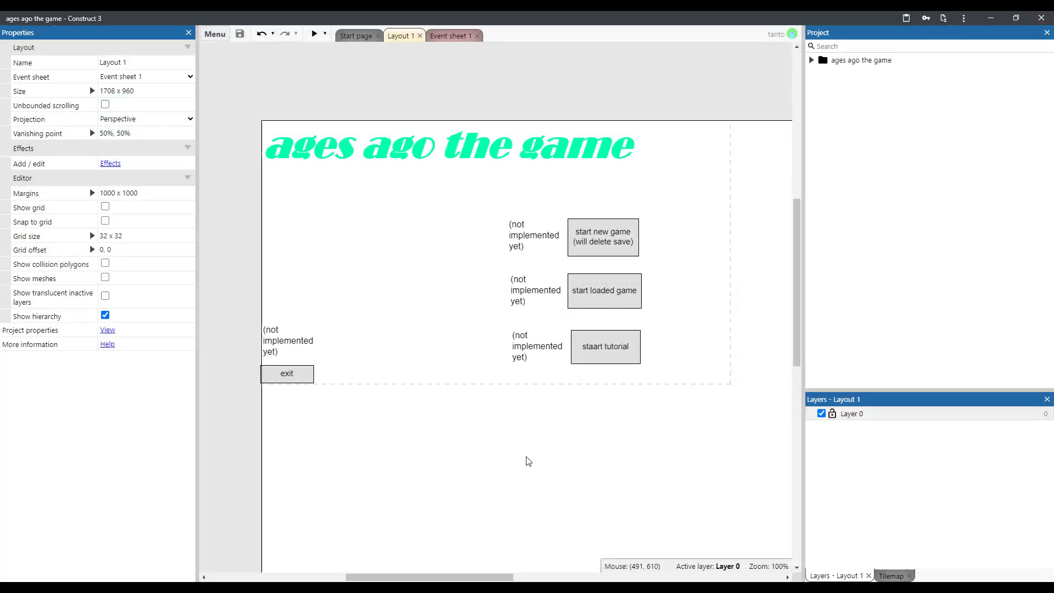
Step: Change the tutorial button's Text from 'staart tutorial' to 'start tutorial'
left_click(584, 345)
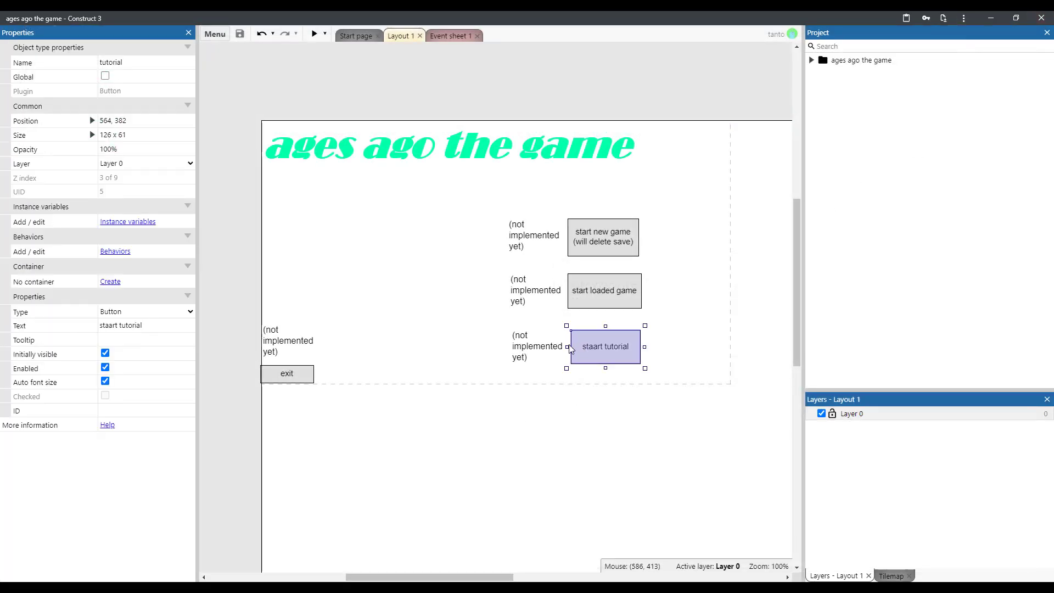
left_click(111, 324)
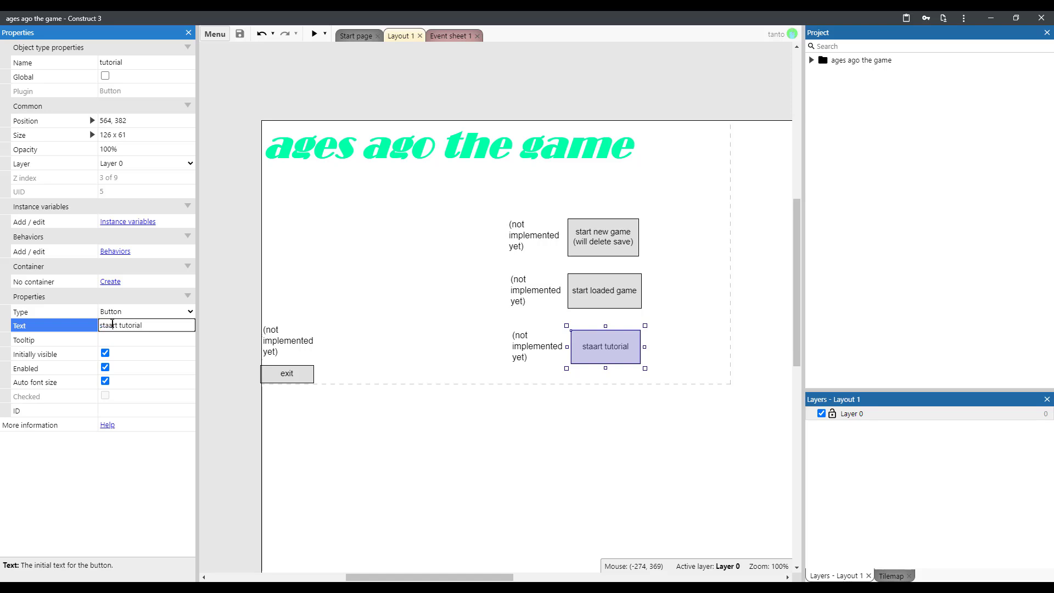
key("BackSpace")
left_click(449, 453)
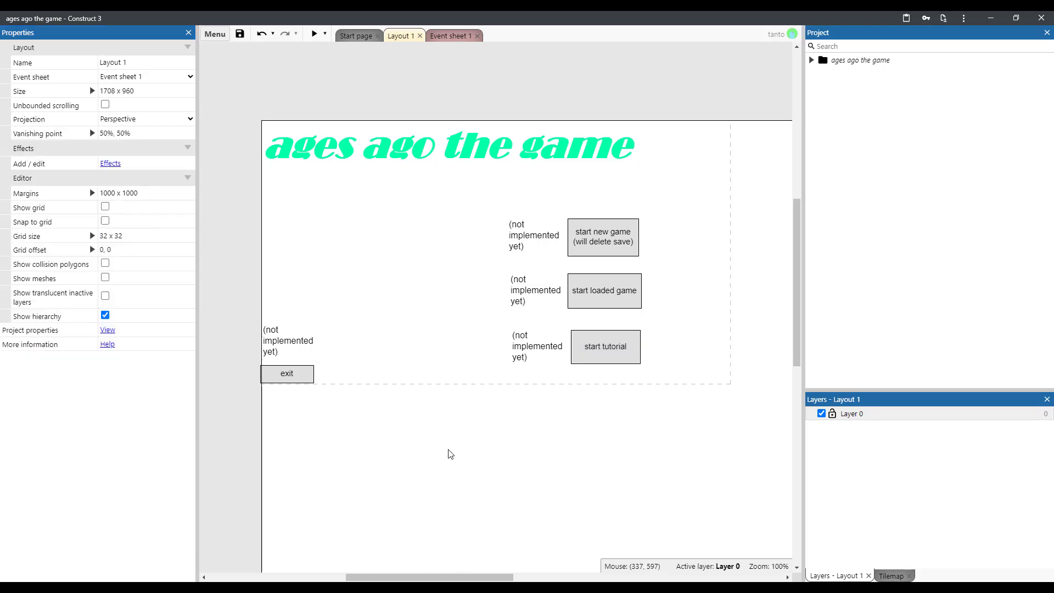
Step: Insert a Browser object type into the Object types > 'none of the above' folder
double_click(849, 61)
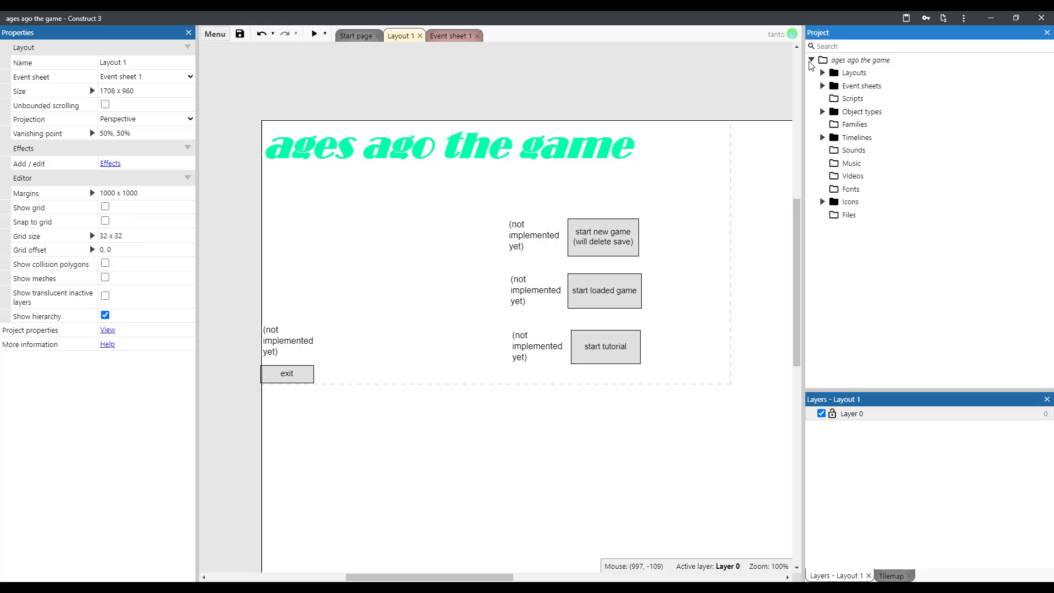
left_click(822, 111)
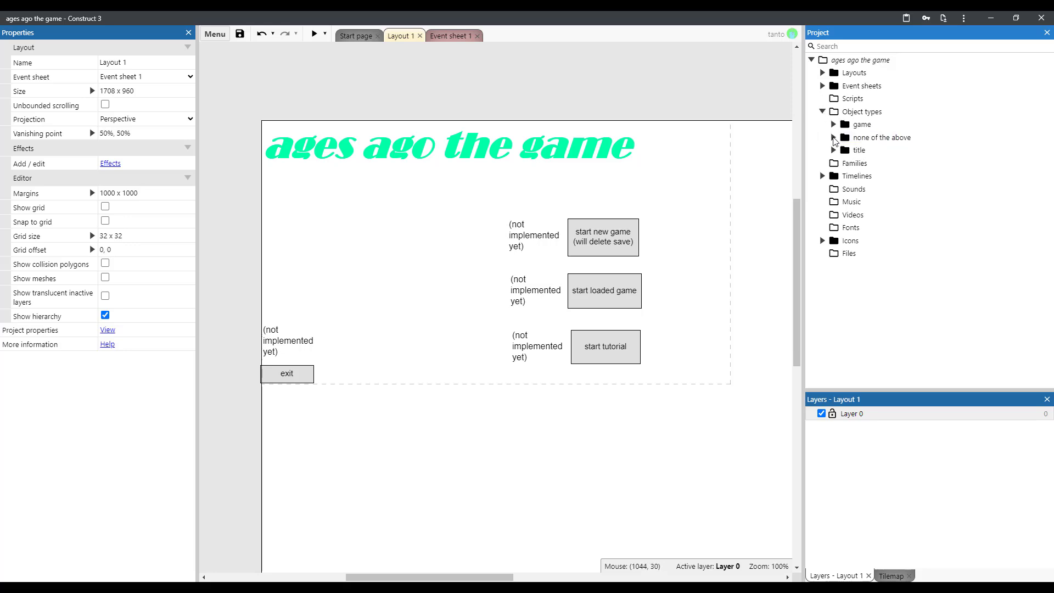
left_click(833, 137)
right_click(847, 138)
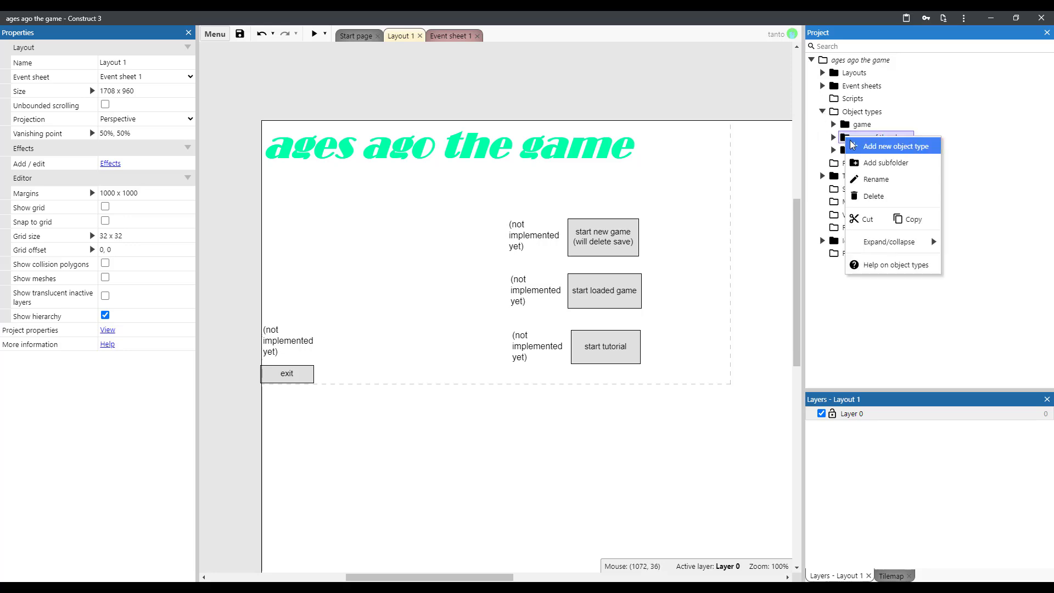
left_click(852, 146)
scroll(522, 294, "down", 3)
scroll(522, 296, "down", 3)
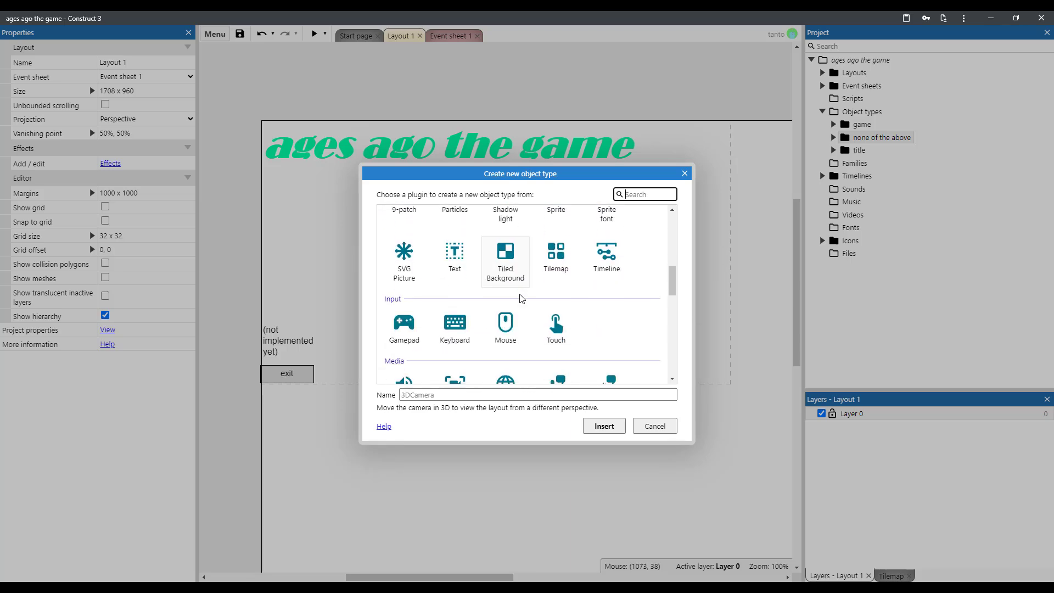
scroll(518, 302, "down", 3)
scroll(517, 302, "down", 3)
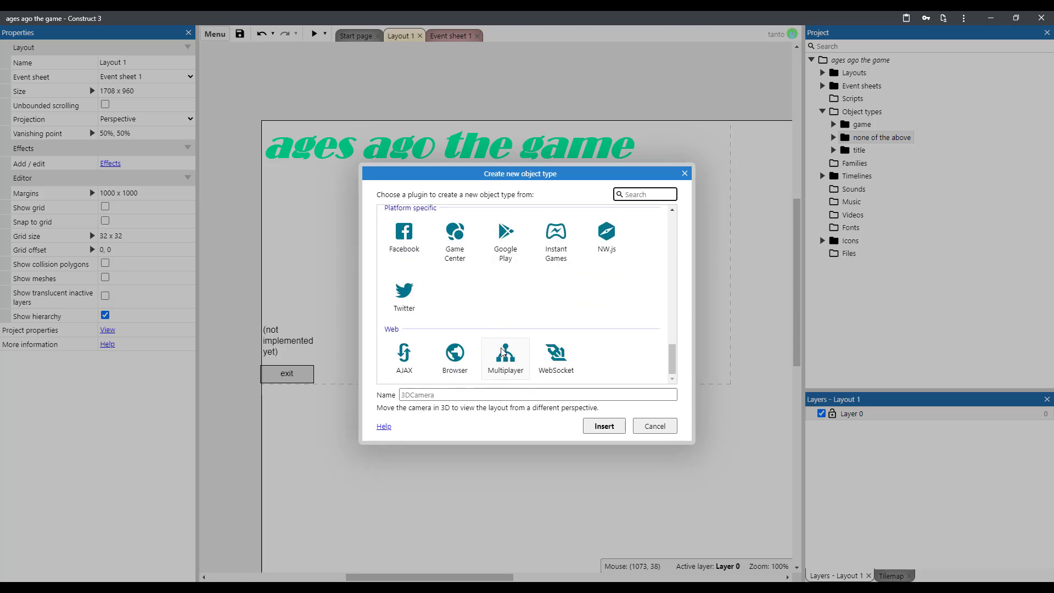
left_click(450, 358)
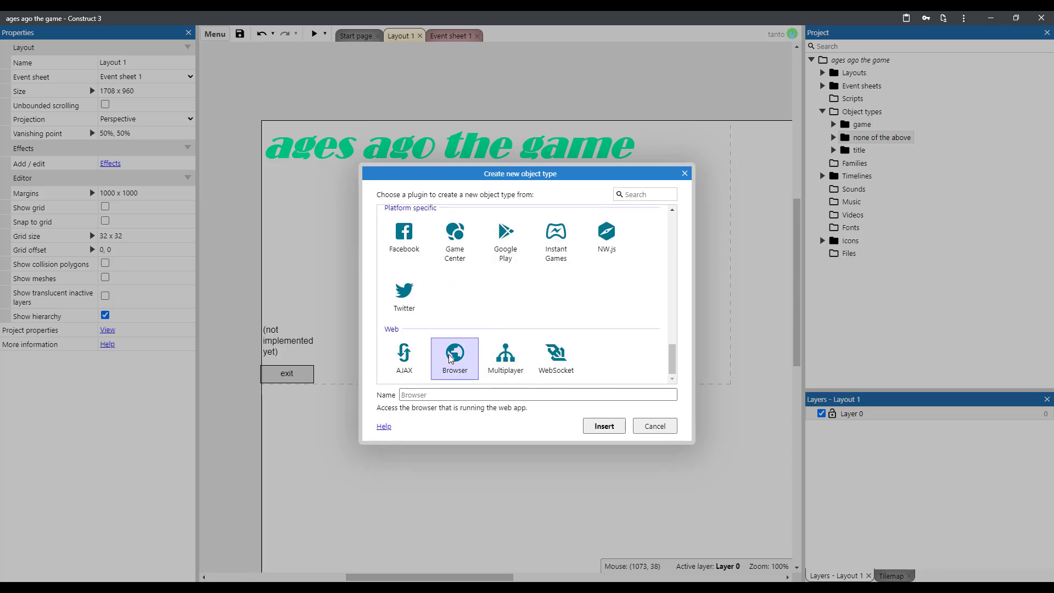
left_click(603, 426)
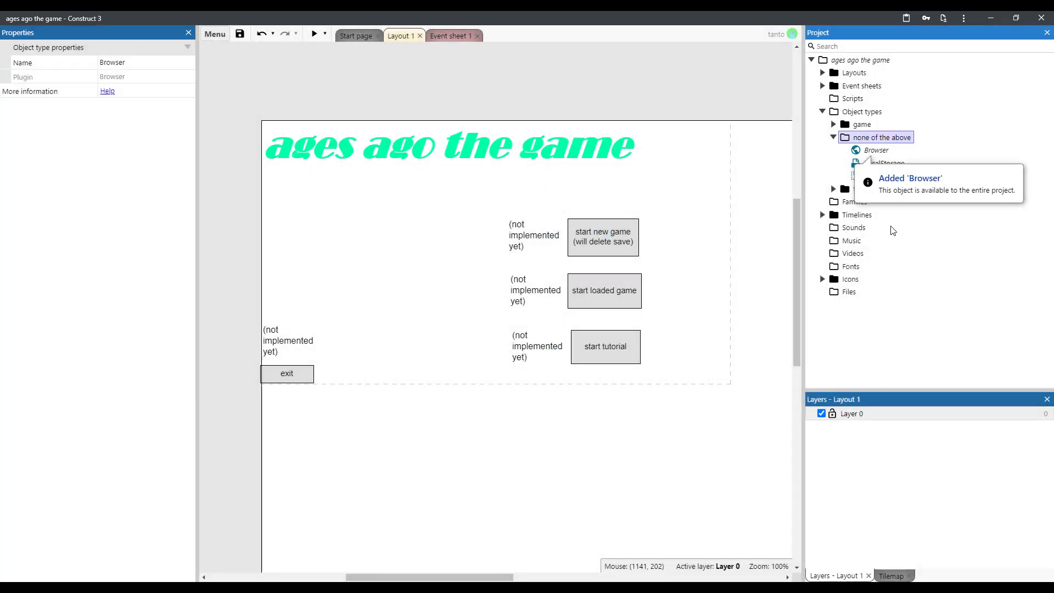
Step: Add an event in Event sheet 1 with the condition exitGame > On clicked
left_click(449, 32)
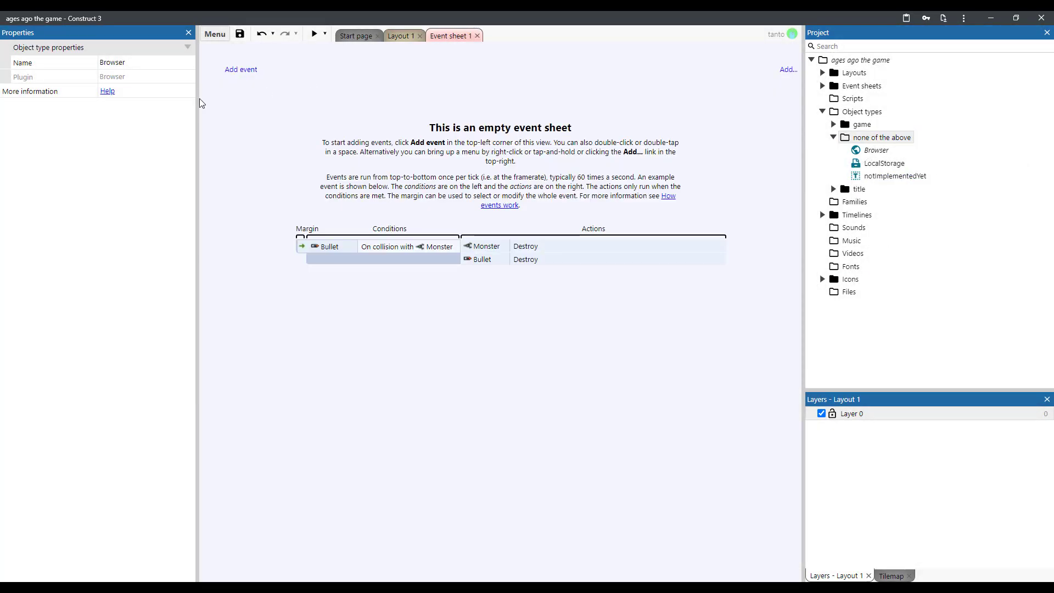
left_click(238, 71)
left_click(556, 235)
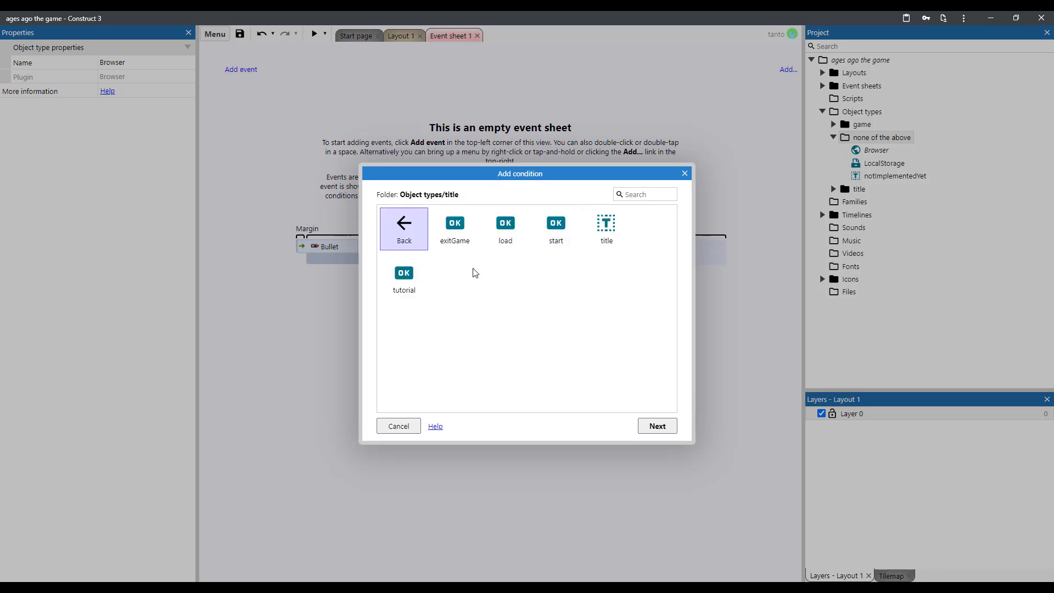
double_click(458, 230)
double_click(421, 248)
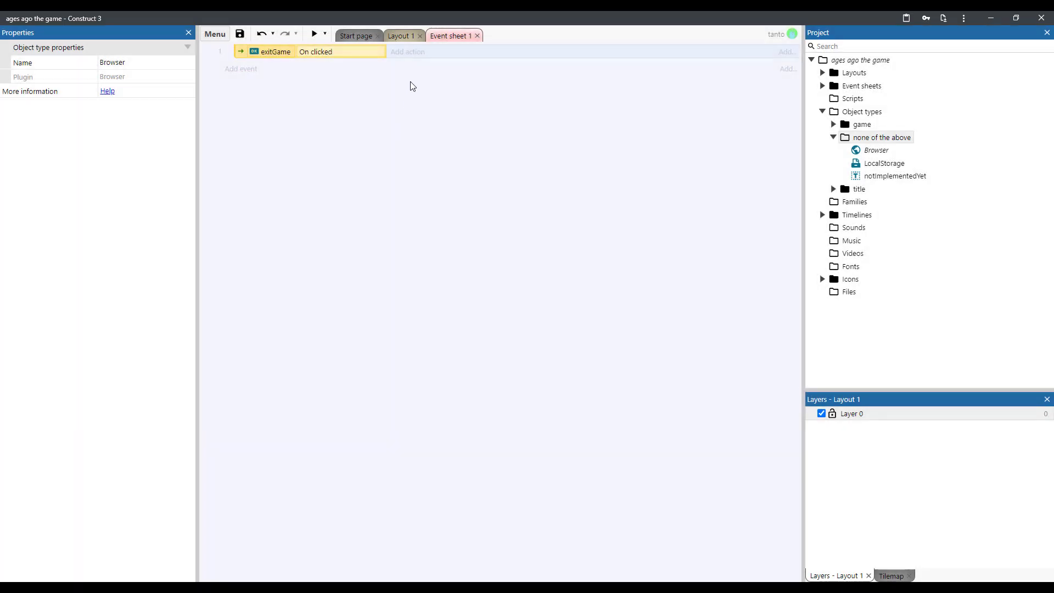
Step: Give the exitGame event a Browser > Close action
left_click(397, 52)
left_click(507, 220)
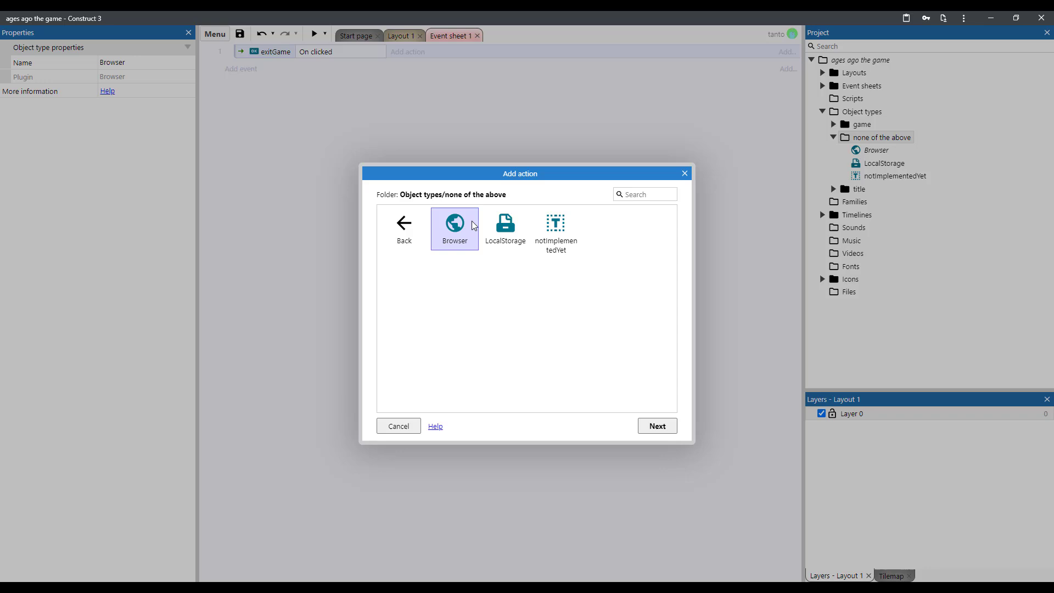
double_click(454, 227)
scroll(483, 299, "down", 1)
scroll(484, 300, "down", 1)
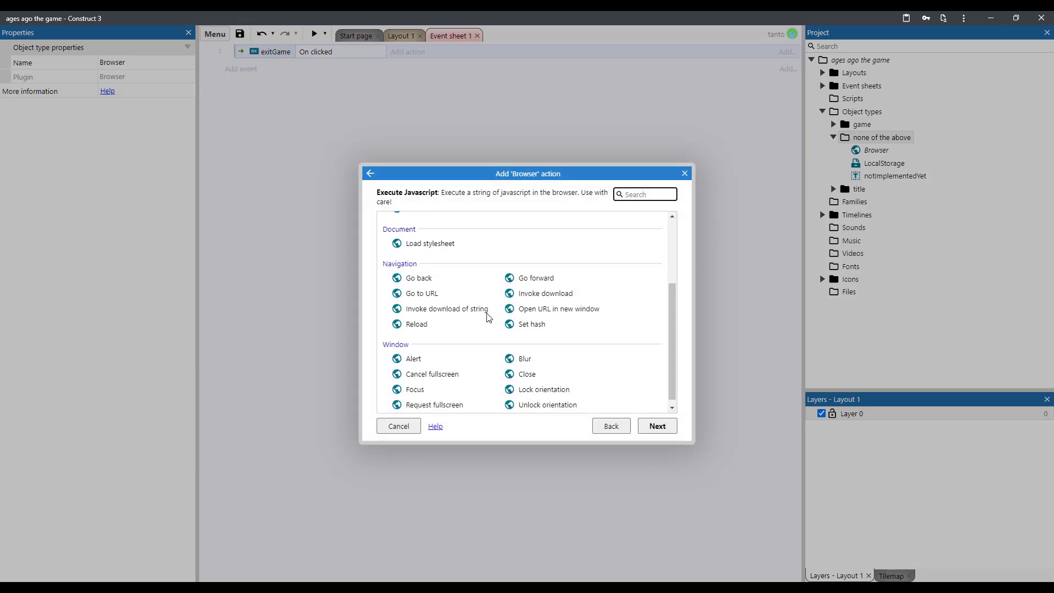
left_click(511, 374)
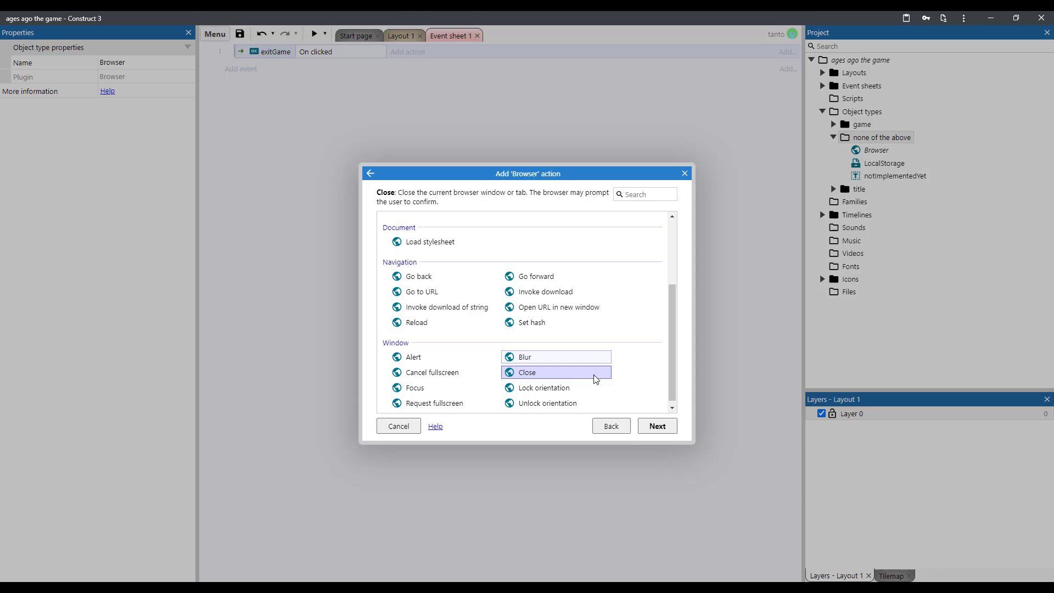
left_click(655, 429)
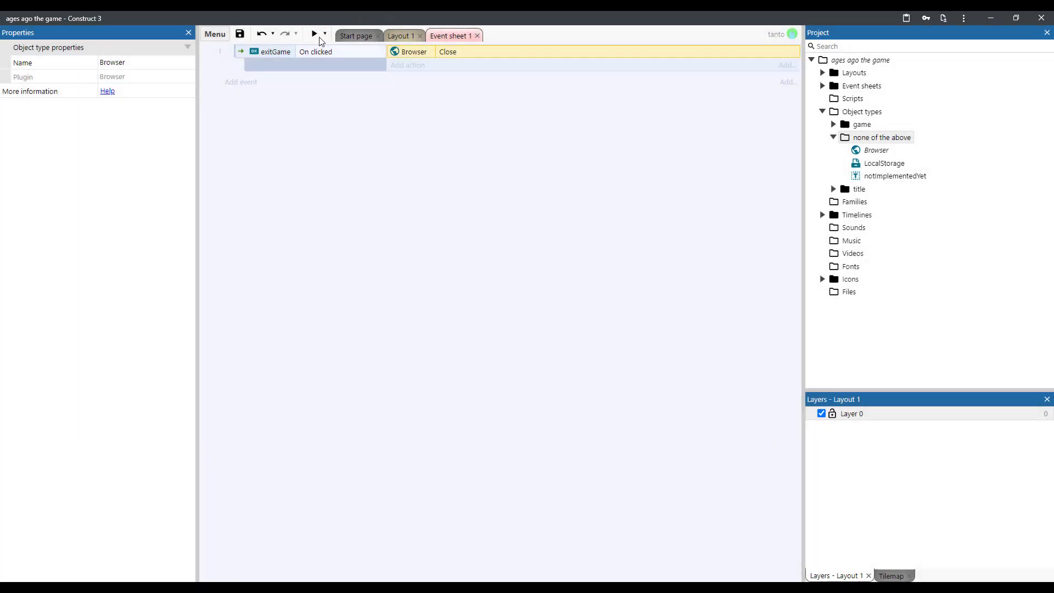
Step: Save the project and preview the title-screen layout full-screen
left_click(240, 34)
left_click(393, 38)
left_click(314, 33)
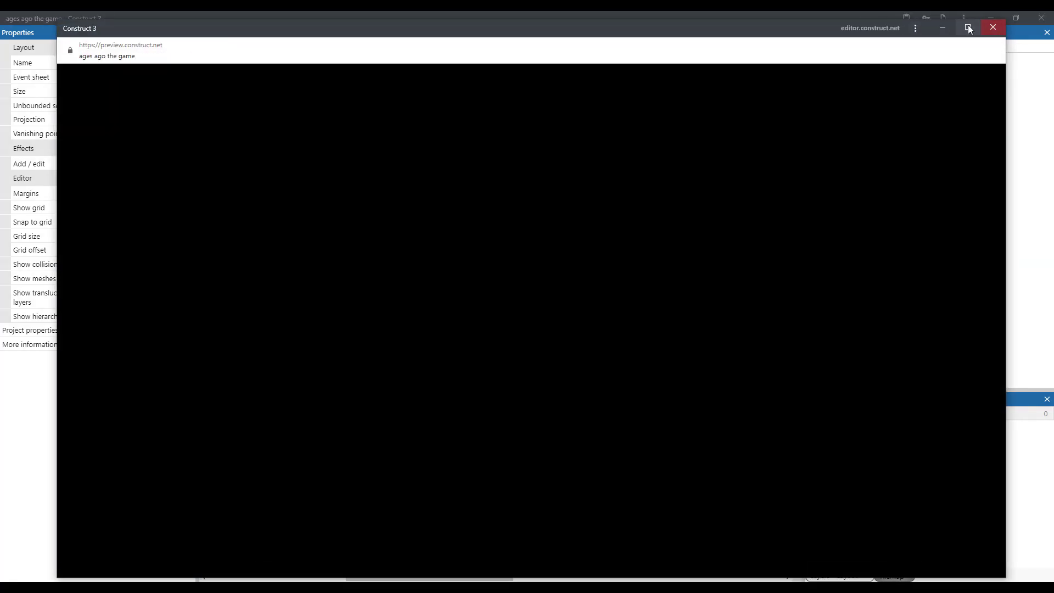
left_click(968, 28)
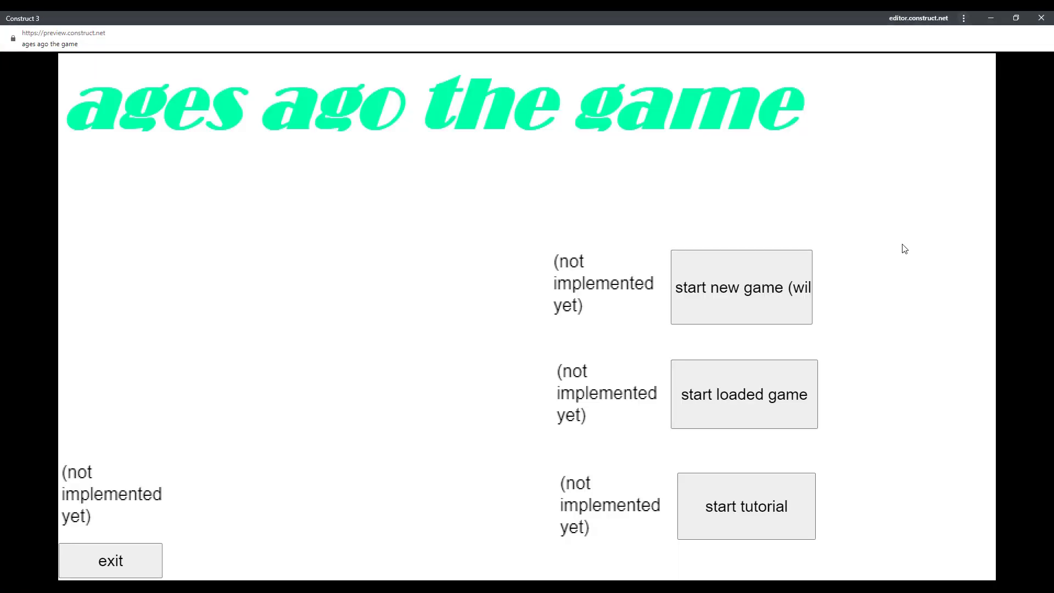
Step: Test exit, delete the '(not implemented yet)' label, and nudge the exit button right
left_click(151, 551)
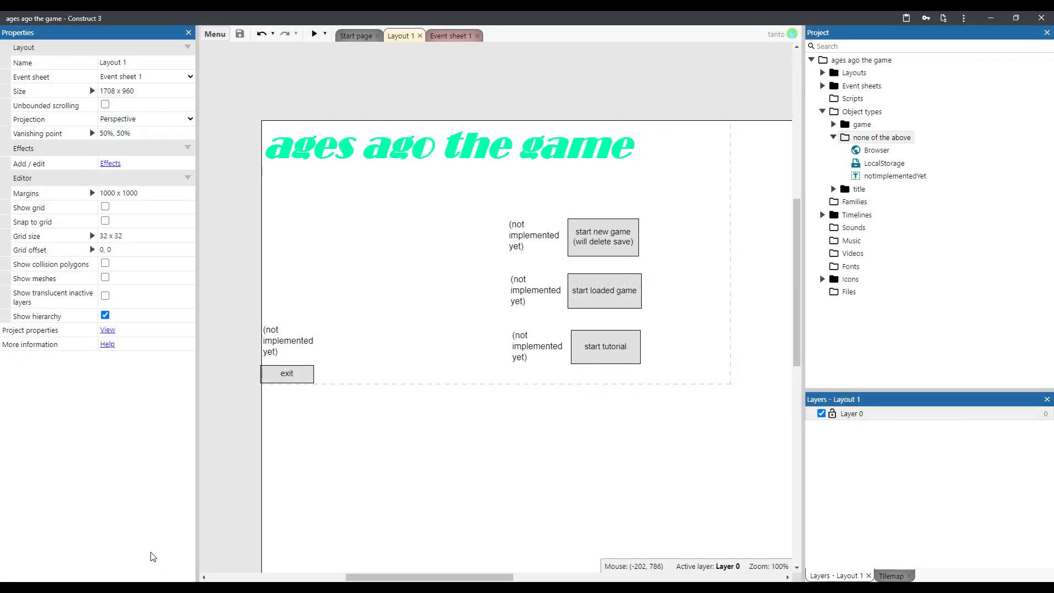
left_click(281, 343)
key("Delete")
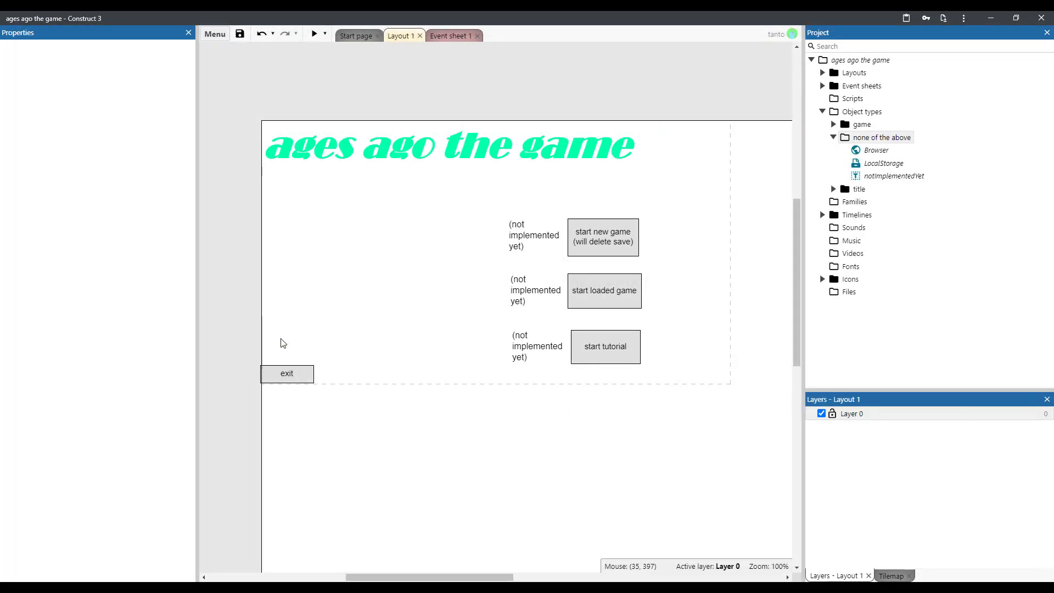
left_click_drag(293, 375, 294, 375)
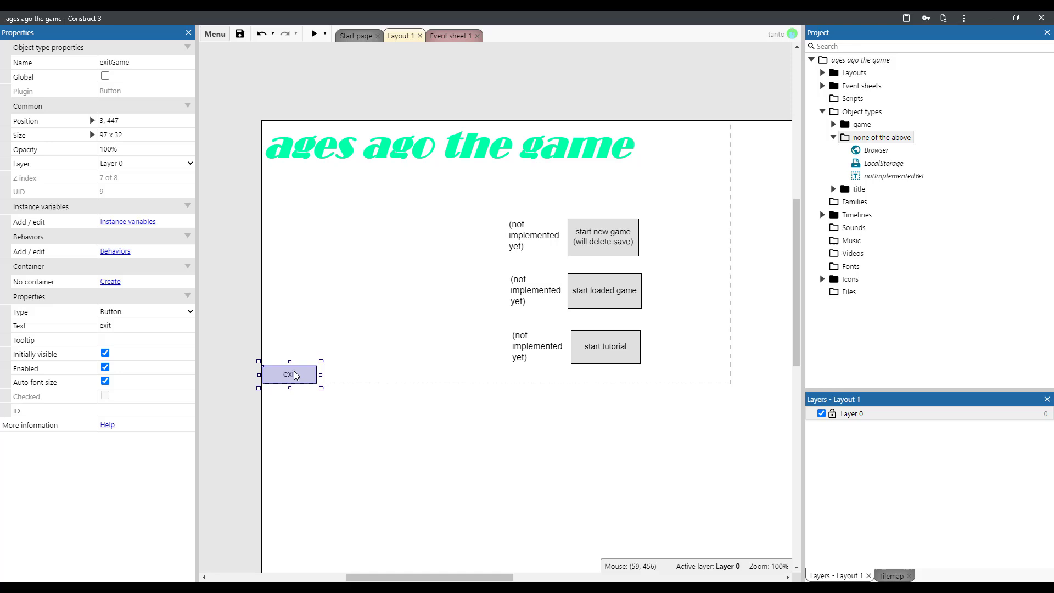
left_click(436, 339)
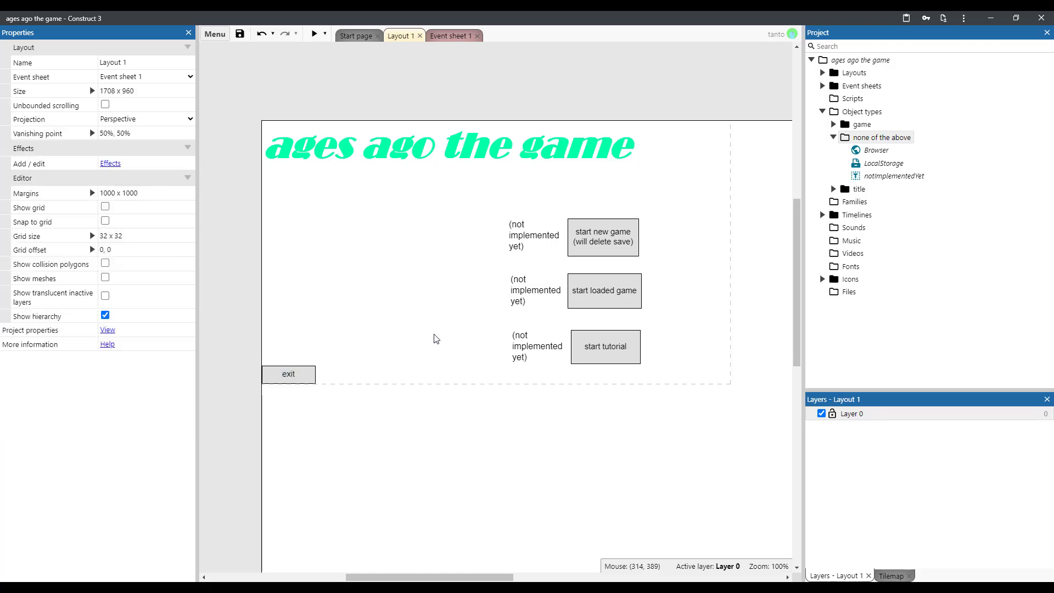